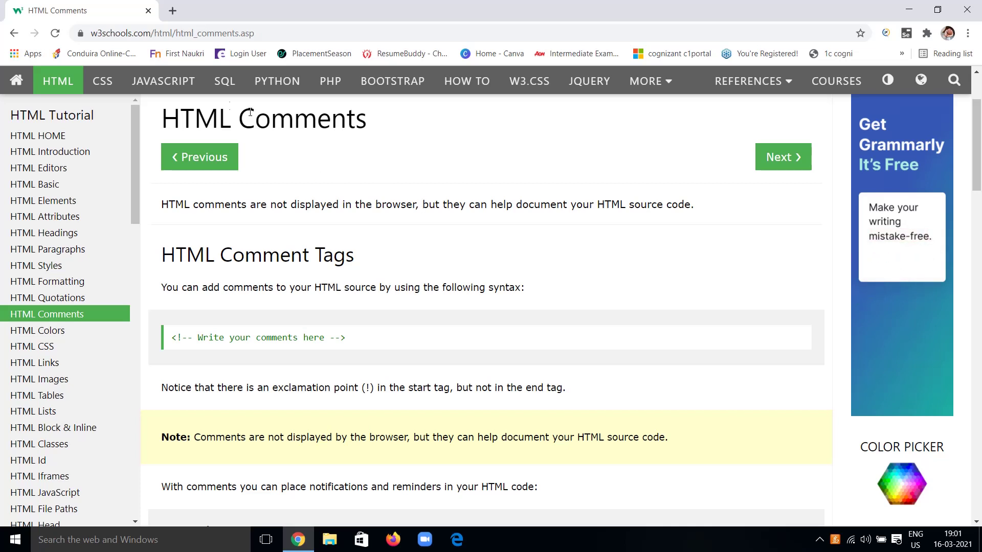
Step: Highlight the HTML Comments and HTML Comment Tags headings and the comment syntax line
left_click_drag(162, 112, 450, 115)
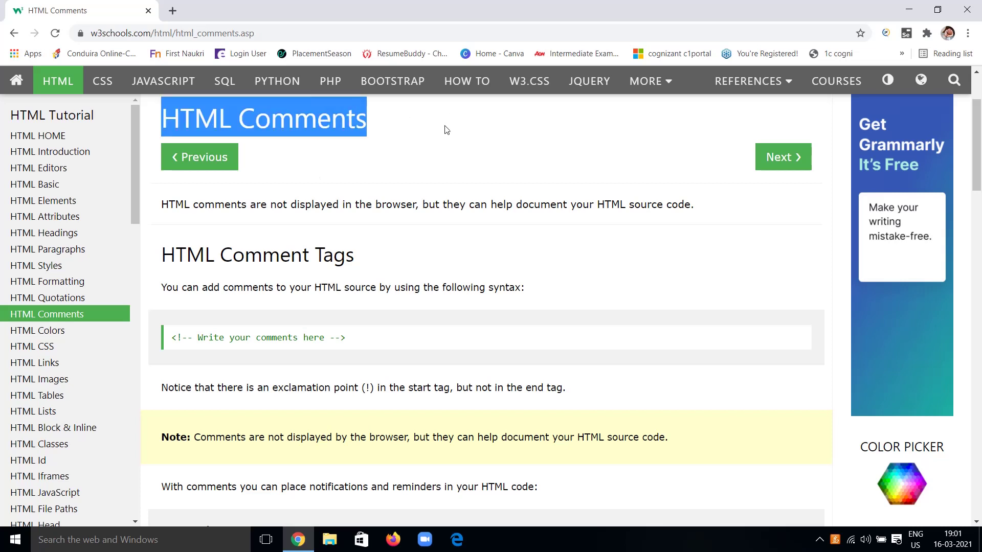
left_click(426, 196)
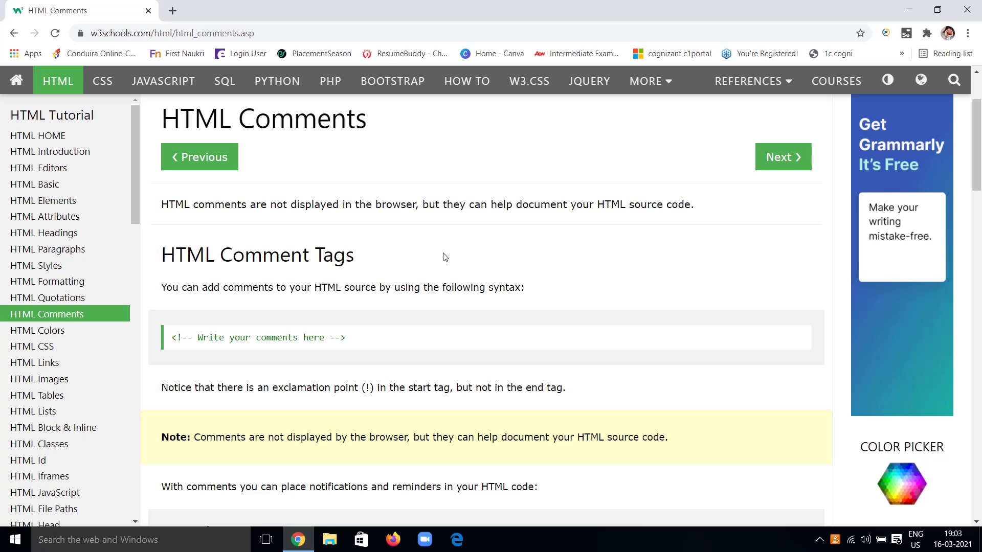
left_click_drag(166, 252, 401, 252)
left_click(401, 252)
left_click_drag(173, 339, 367, 336)
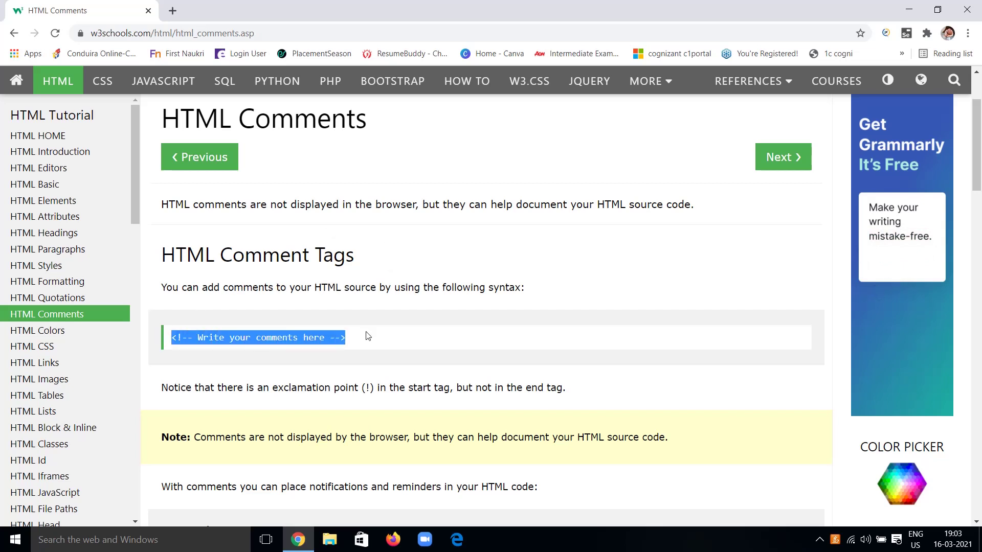
left_click(367, 336)
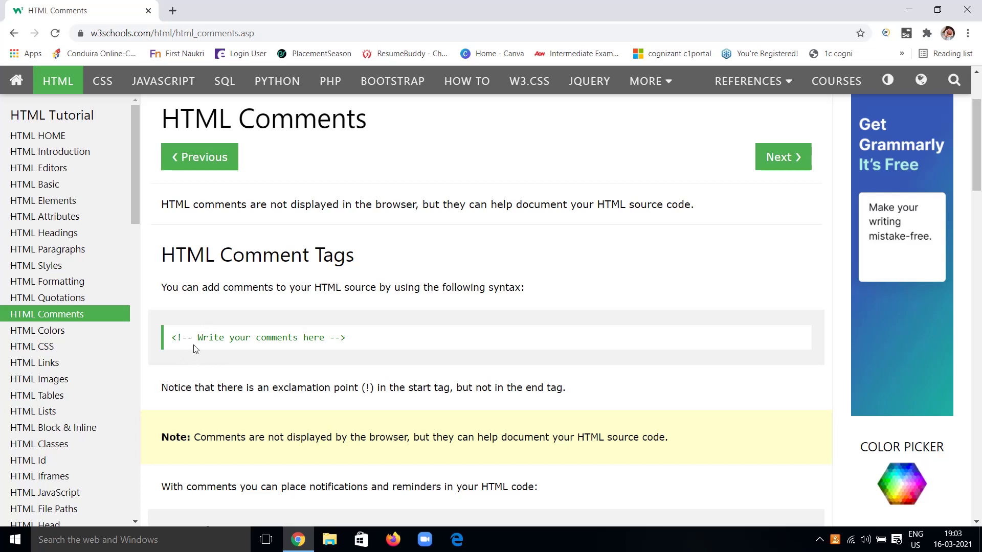
Step: Highlight the comment text, the closing -->, and the exclamation point note in the syntax
left_click_drag(193, 338, 328, 349)
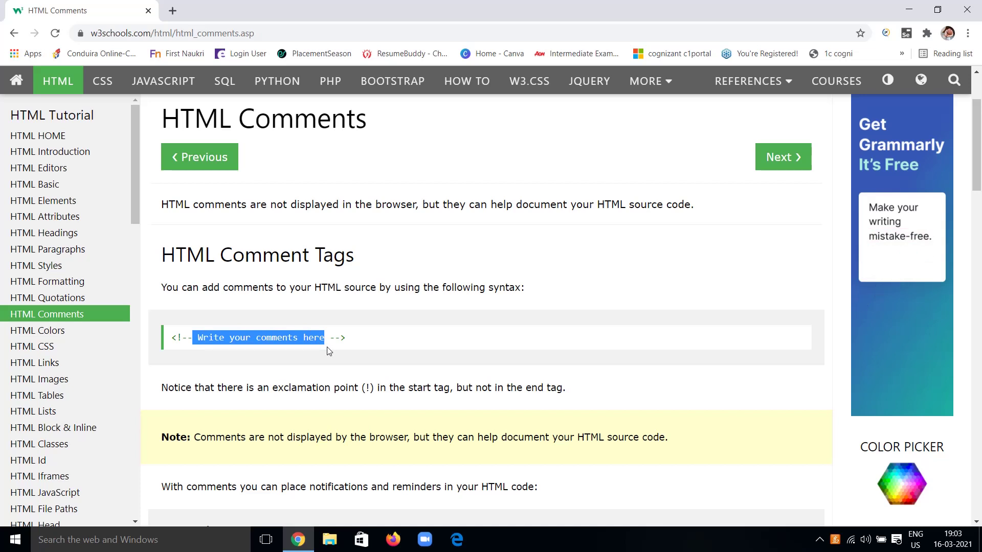
left_click_drag(330, 338, 352, 345)
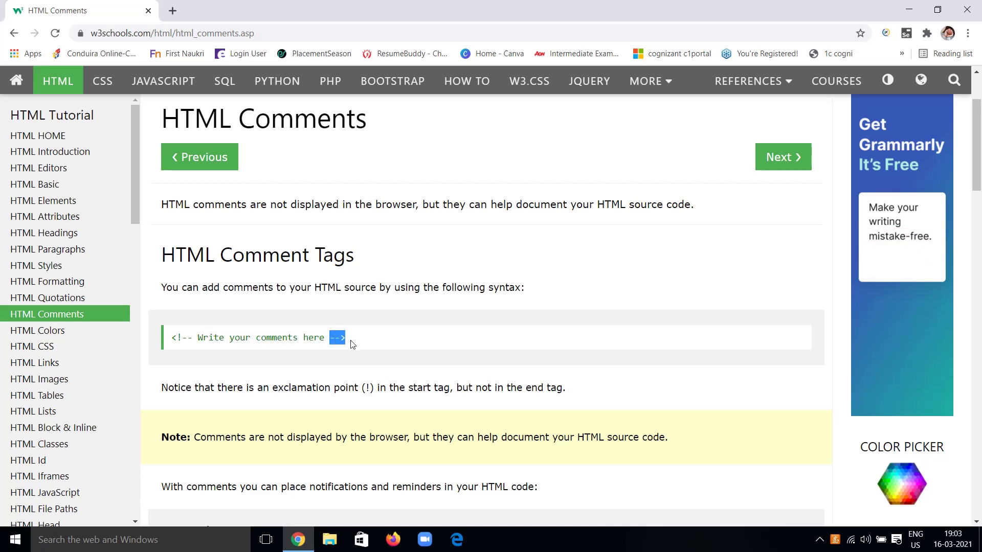
left_click(272, 389)
left_click_drag(271, 389, 375, 390)
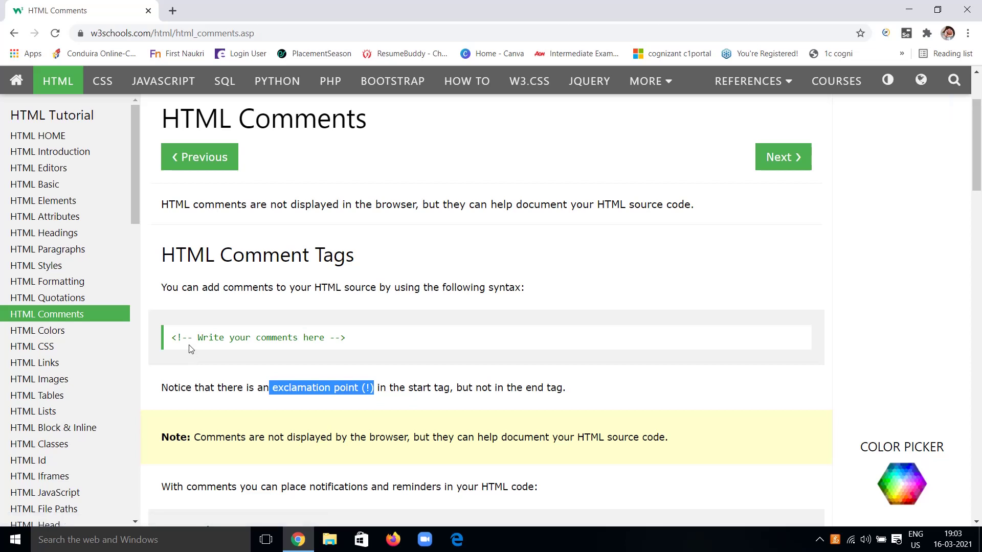
left_click(363, 348)
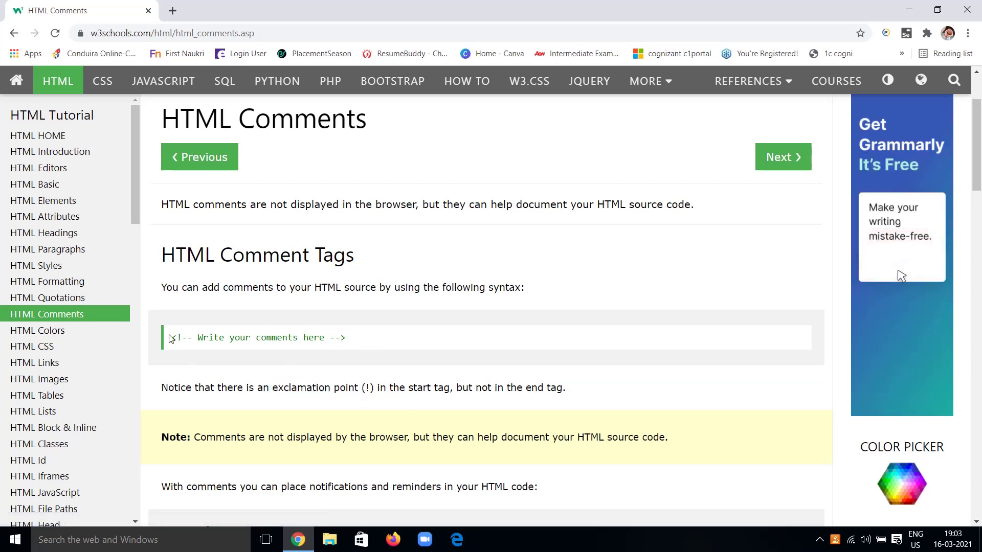
left_click_drag(170, 339, 344, 344)
left_click(358, 346)
Step: Scroll down to the first example showing a paragraph between two comments
scroll(413, 436, "down", 1)
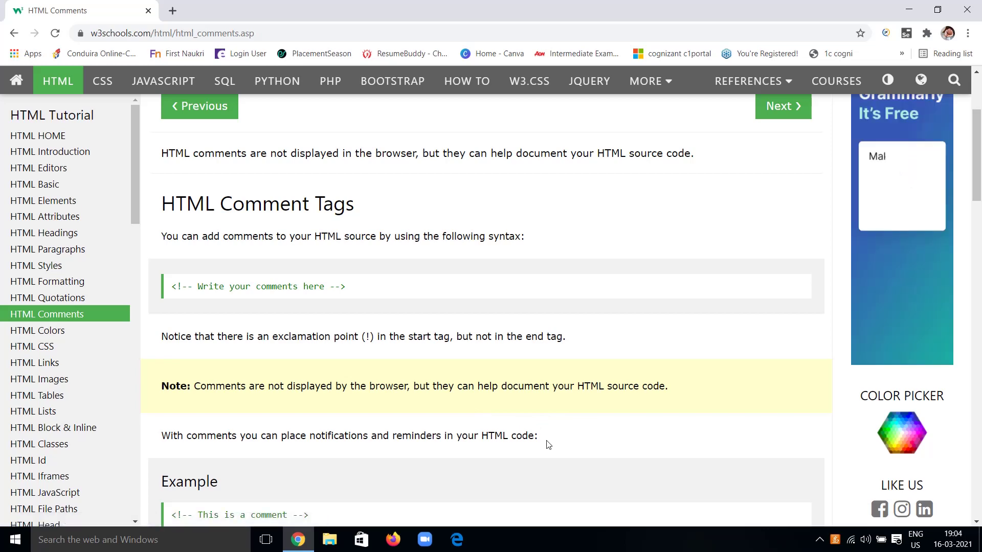
scroll(547, 444, "down", 2)
scroll(548, 444, "down", 2)
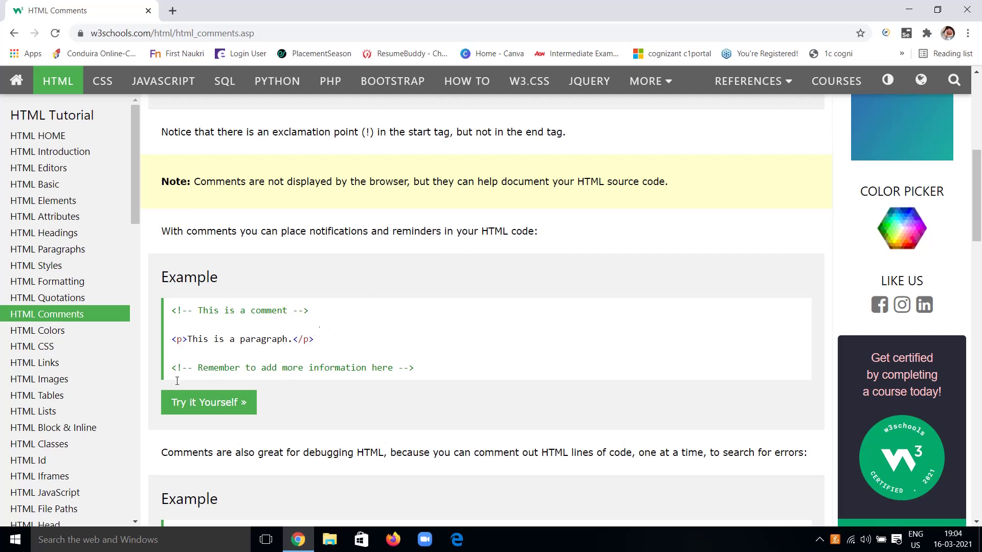
Step: In Try it Yourself, add <p>this is my web page</p><!--web page details--> after the last comment
left_click(181, 404)
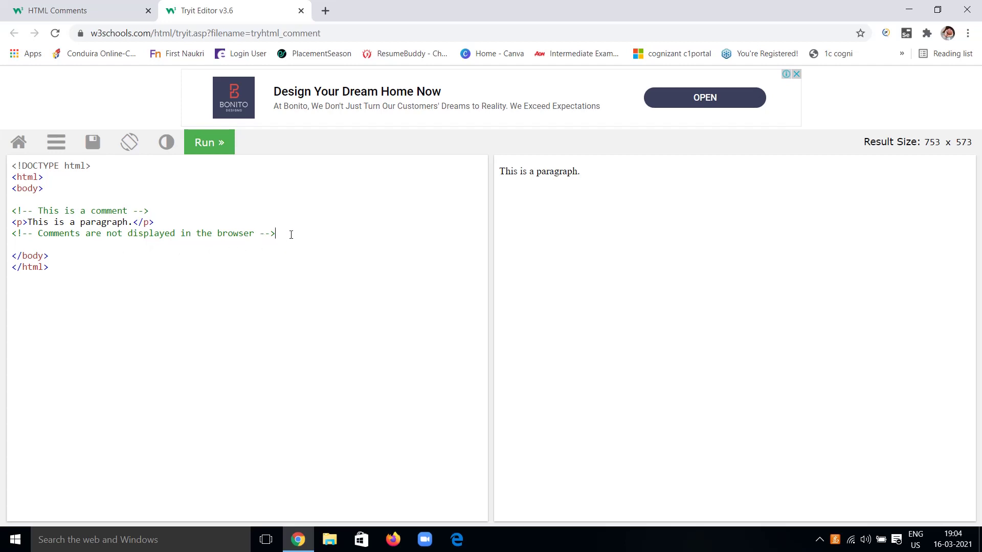
key("Return")
type("<p")
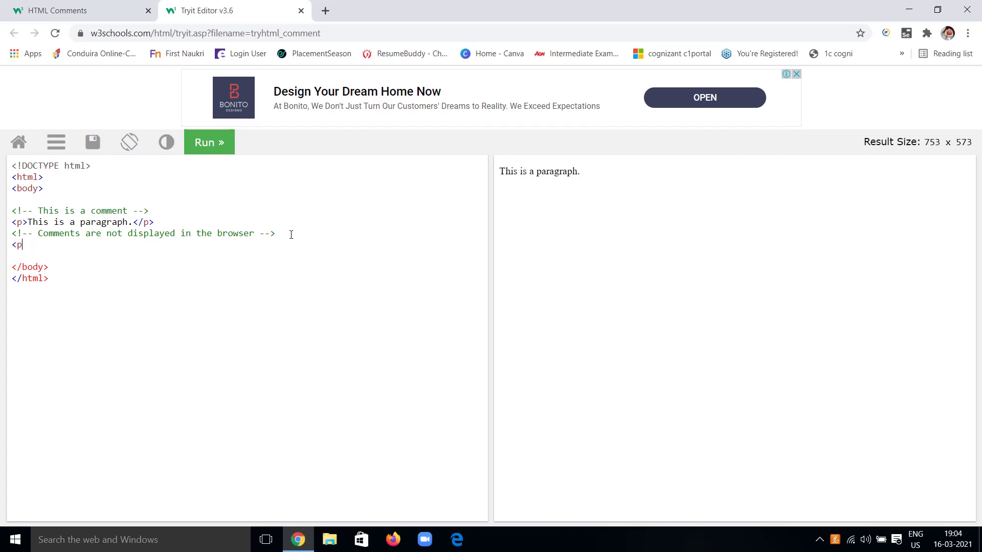
type(">this is my web page>")
key("BackSpace")
type("</p")
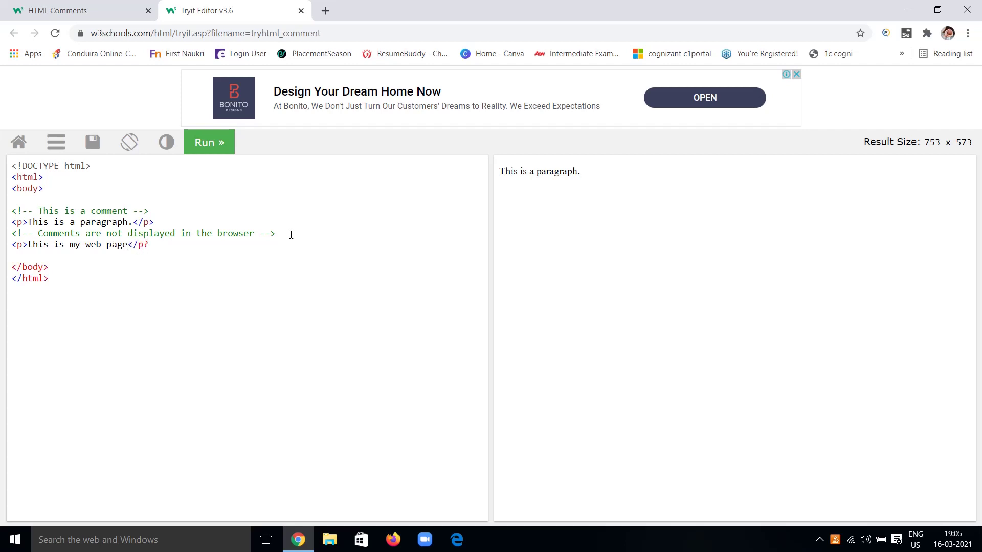
key("BackSpace")
type("><!--web page details-->")
Step: Space the comment off the paragraph and replace 'my' with 'html' to read 'this is html web page'
left_click(150, 244)
left_click(69, 245)
type("hr")
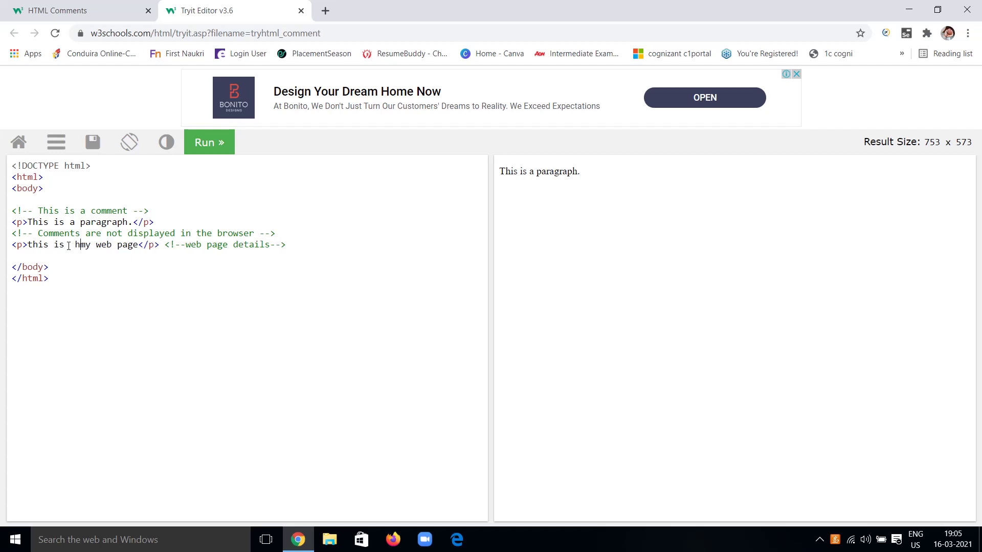
key("BackSpace")
type("tml")
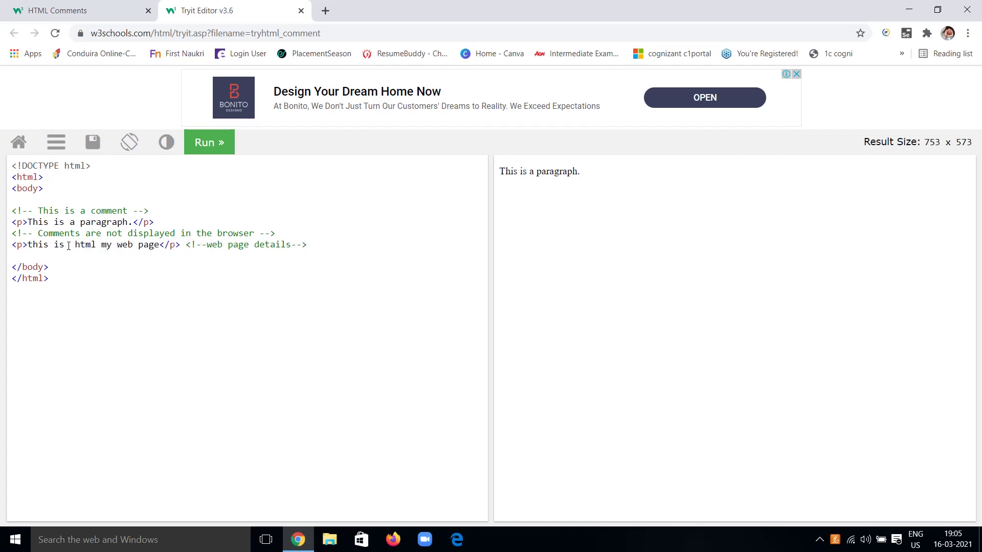
key("Delete")
key("Delete")
key("Delete")
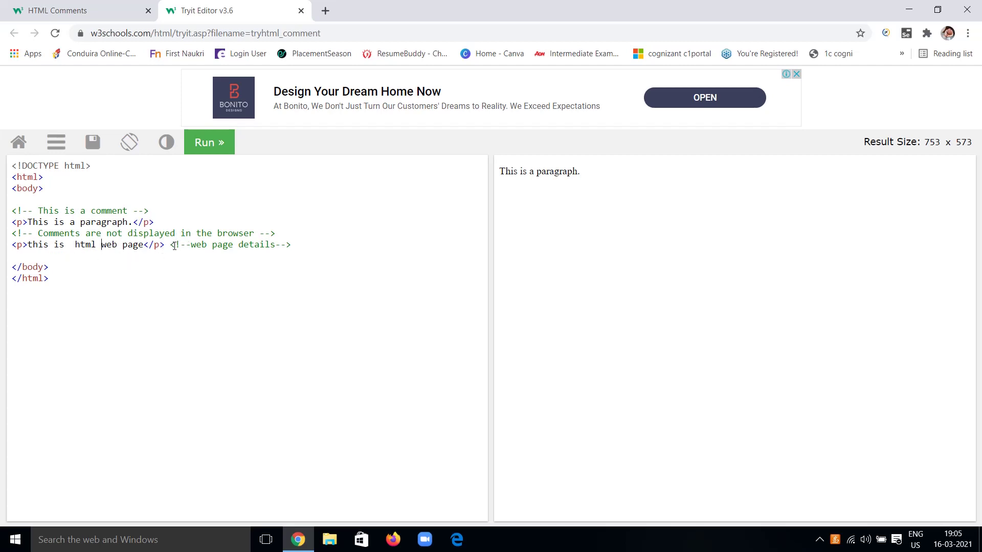
left_click_drag(170, 245, 301, 245)
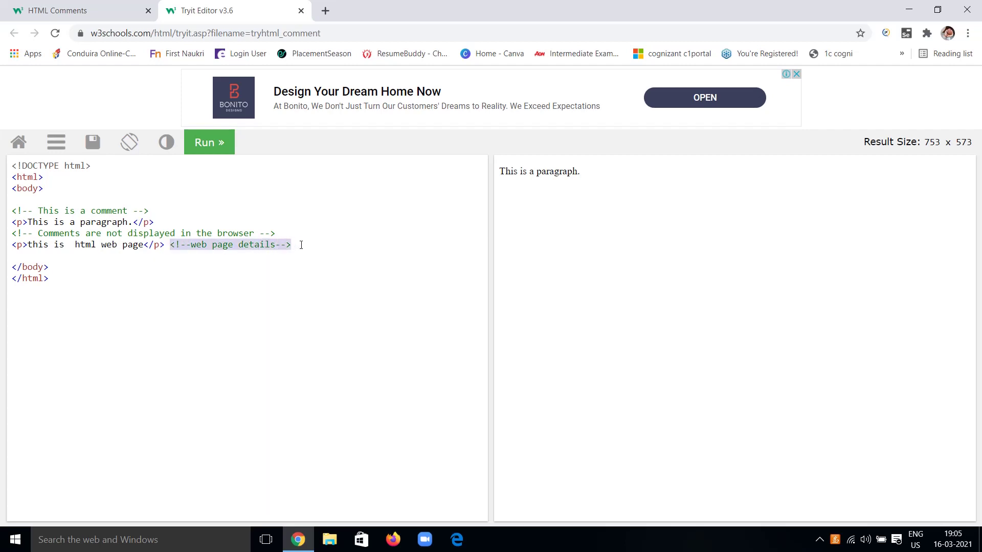
left_click(183, 286)
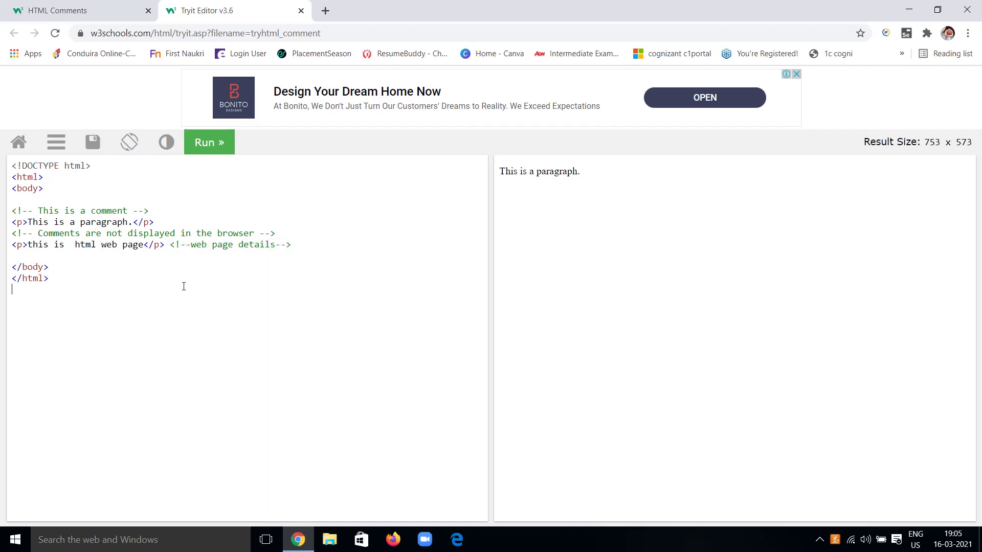
Step: Run the code and highlight the hidden web page details comment and the paragraph line
left_click(203, 144)
left_click_drag(167, 244, 301, 246)
left_click(300, 298)
left_click_drag(28, 244, 140, 263)
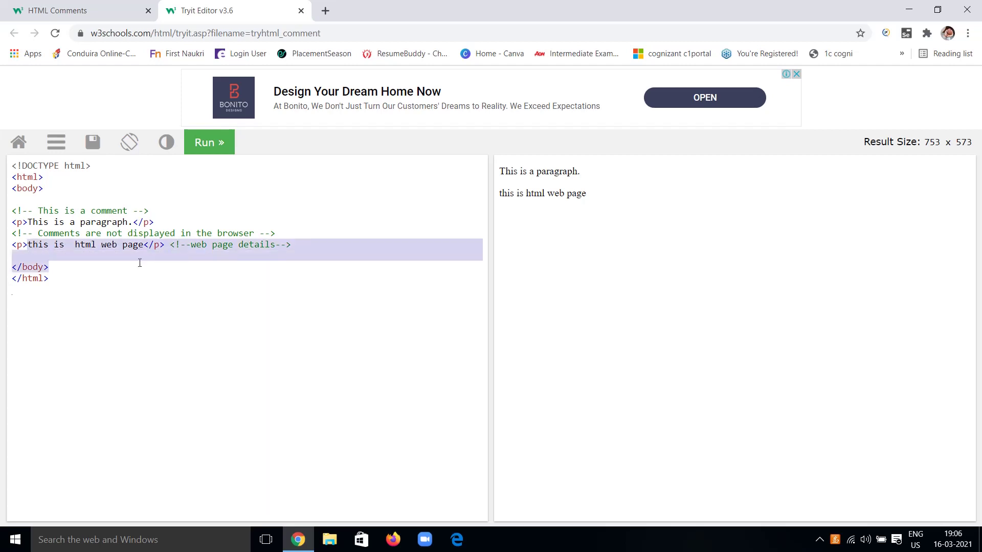
left_click(164, 366)
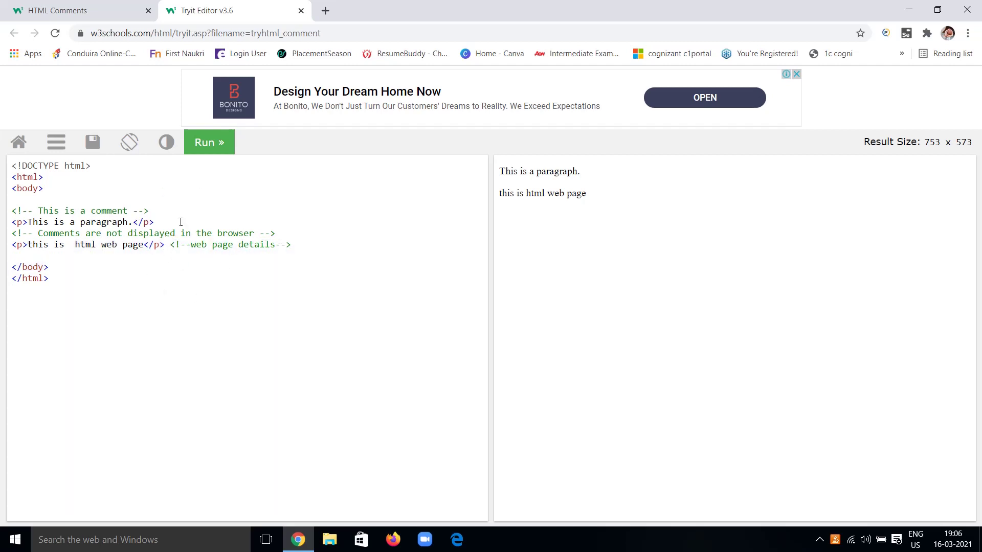
Step: Type filler letters after 'page' in the paragraph, then delete them again
left_click(143, 244)
type("kkvmgvnjgfjgffjgjgv")
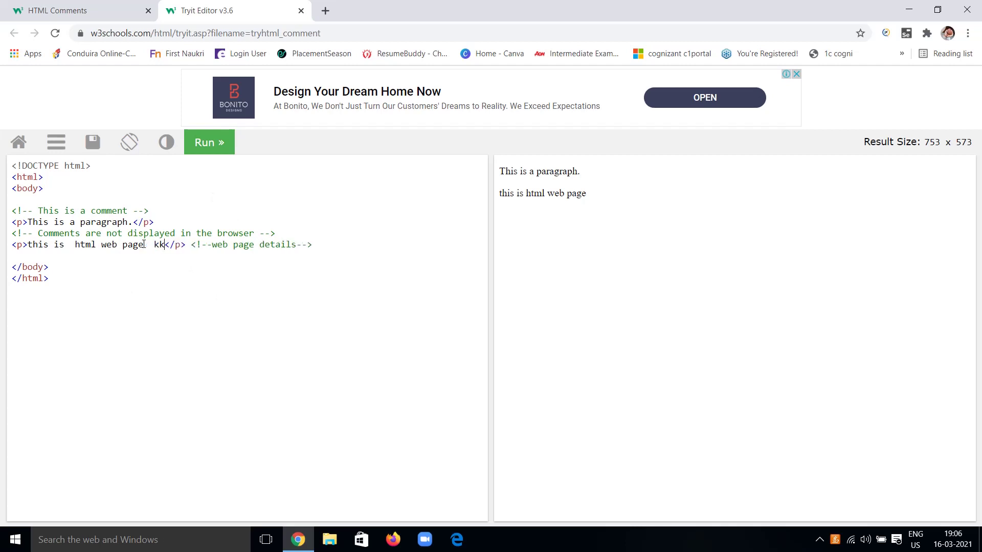
type("v")
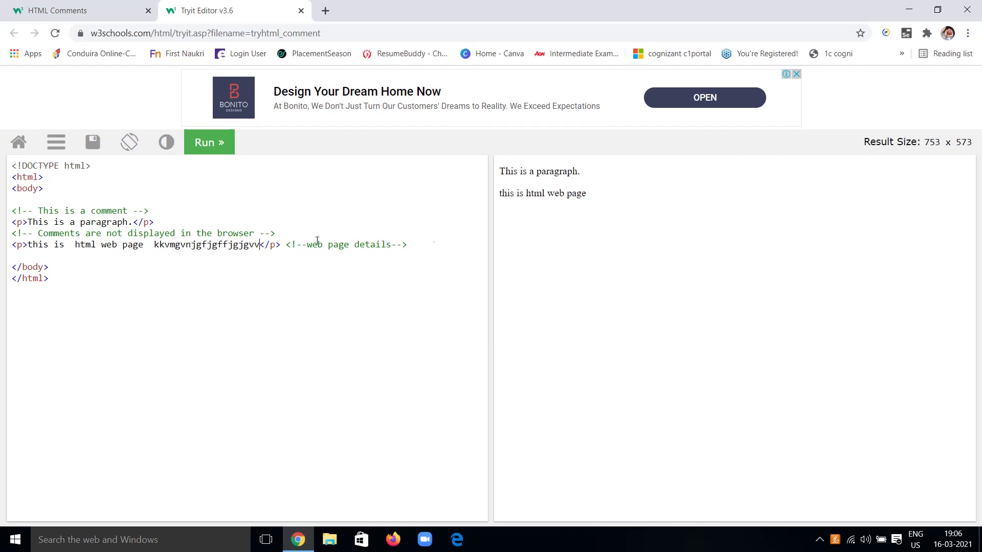
key("BackSpace")
key("BackSpace")
key("BackSpace")
key("BackSpace")
key("BackSpace")
key("BackSpace")
key("BackSpace")
key("BackSpace")
key("BackSpace")
key("BackSpace")
key("BackSpace")
key("BackSpace")
key("BackSpace")
key("BackSpace")
key("BackSpace")
key("BackSpace")
key("BackSpace")
key("BackSpace")
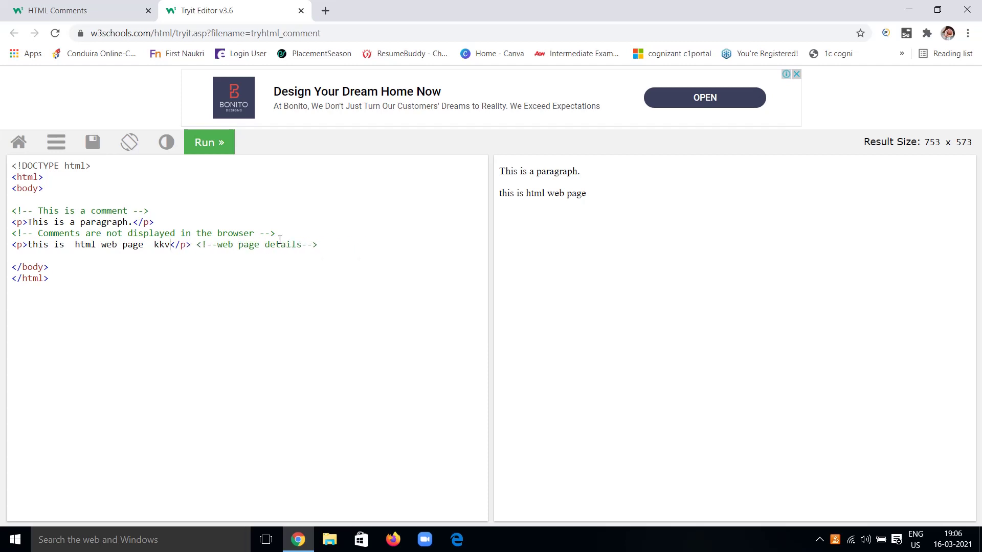
key("BackSpace")
key("BackSpace")
key("BackSpace")
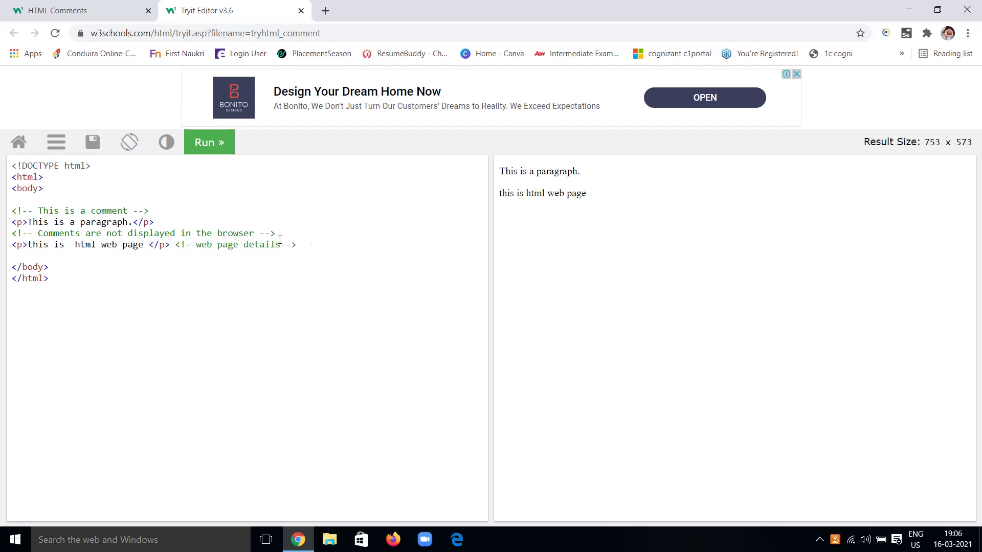
key("BackSpace")
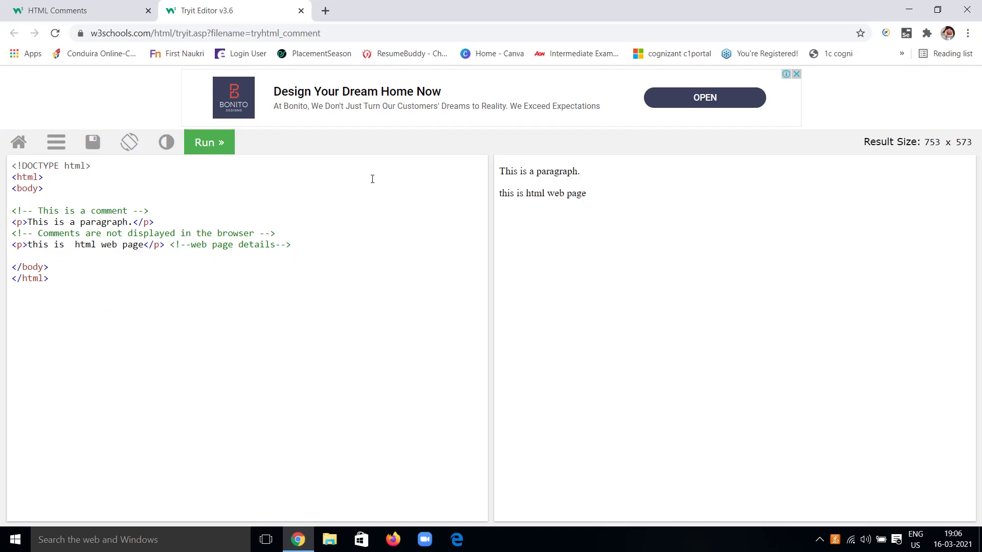
Step: Close the editor and scroll down the HTML Comments tutorial page
left_click(300, 10)
scroll(407, 354, "down", 1)
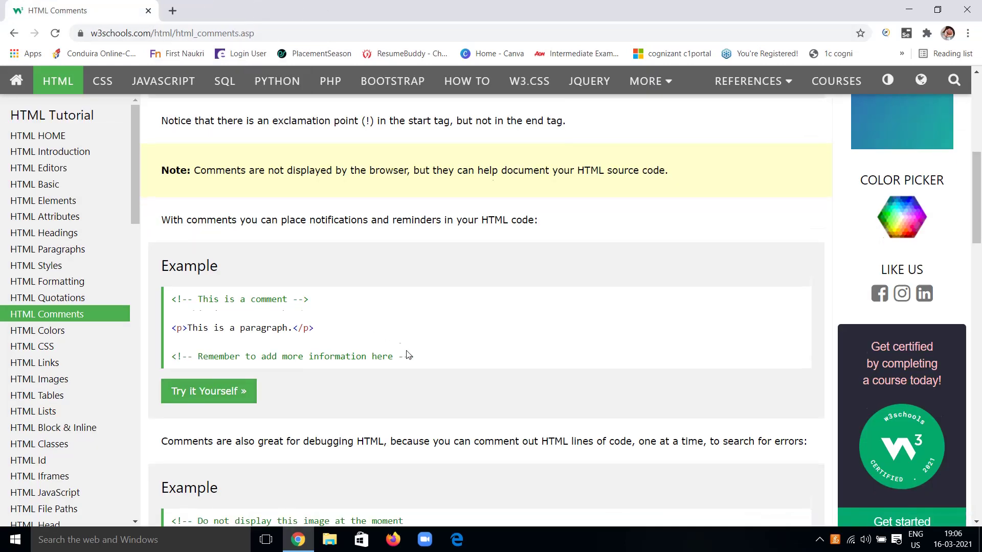
scroll(407, 355, "down", 3)
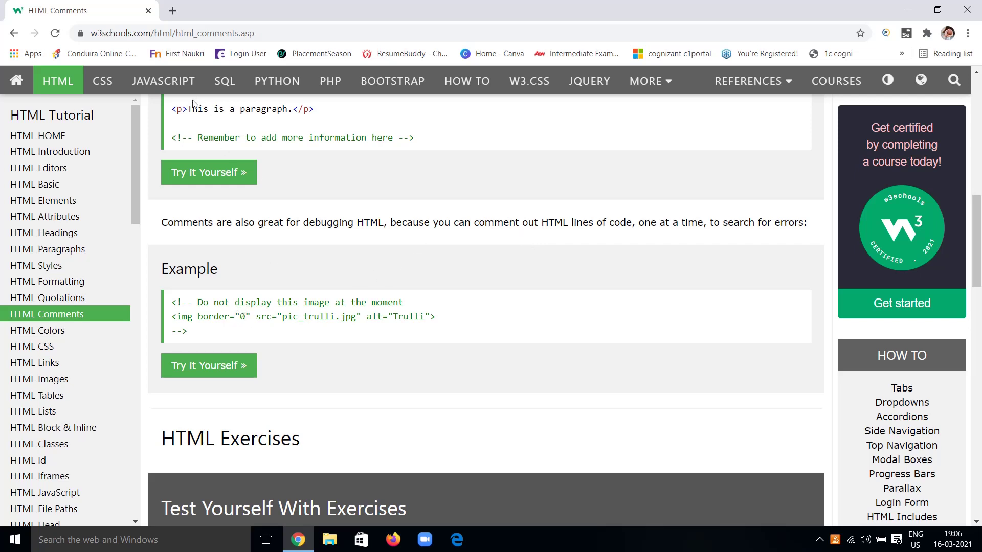
Step: Highlight the reminder comment, the commented-out pic_trulli.jpg image code, and the debugging sentence
left_click_drag(192, 137, 377, 142)
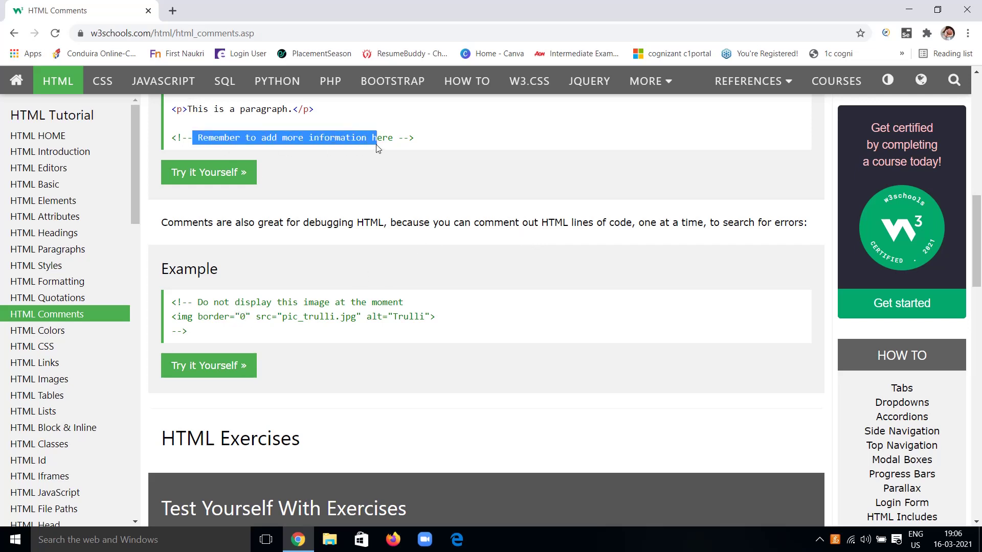
left_click_drag(172, 318, 260, 336)
left_click(223, 333)
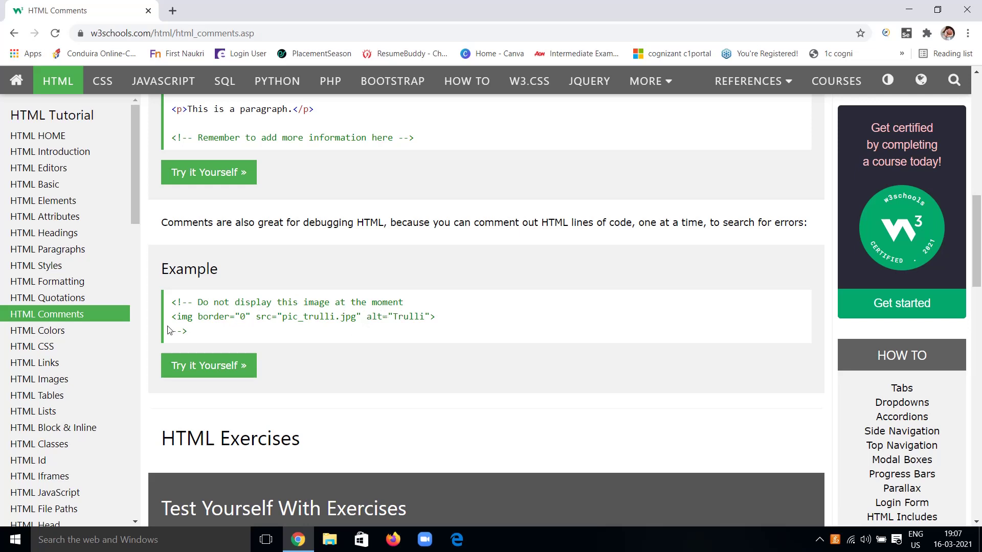
left_click_drag(171, 322, 435, 331)
left_click(396, 347)
left_click_drag(537, 223, 715, 240)
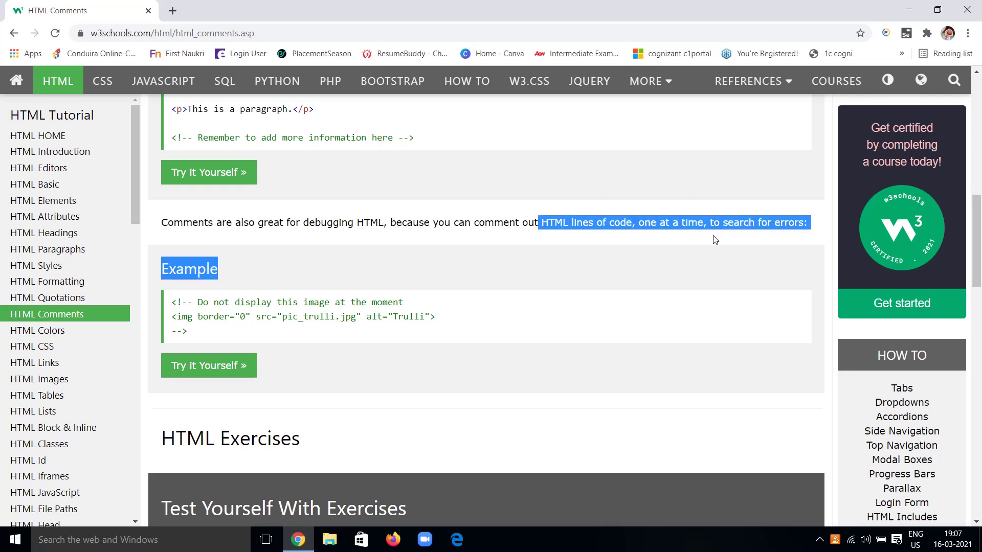
left_click(652, 250)
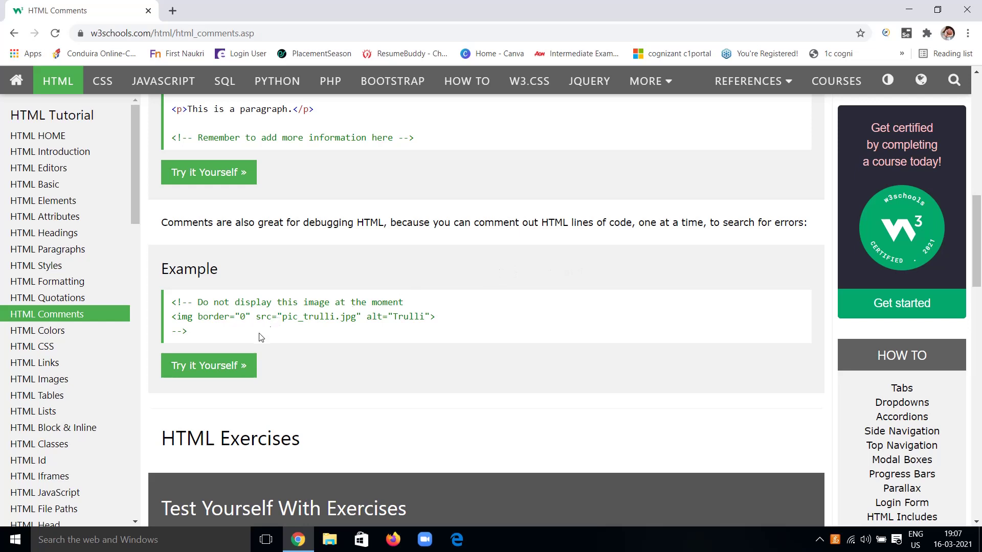
Step: Open the comment-out example and add <p>paragraph1</p> below the commented image
left_click(208, 363)
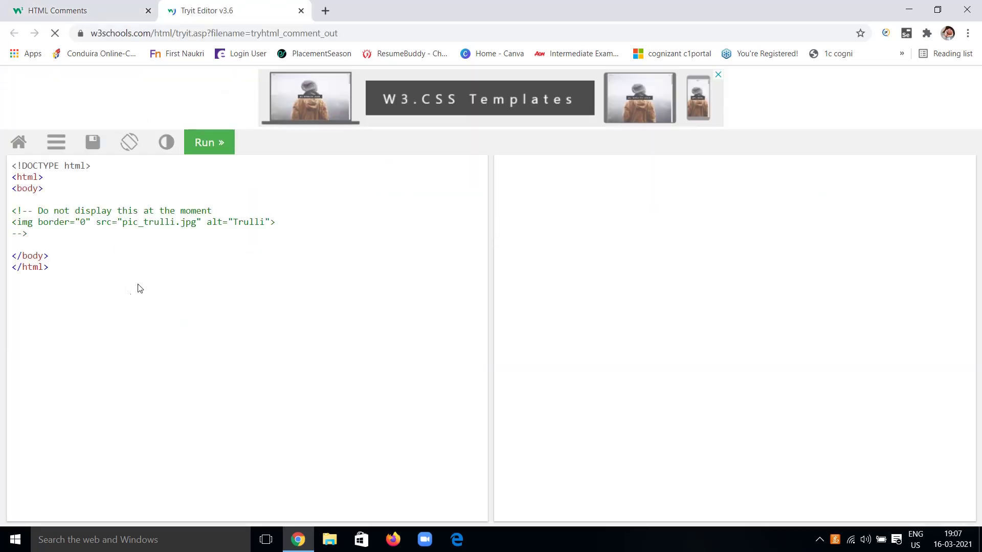
left_click(68, 234)
key("Return")
type("<p>")
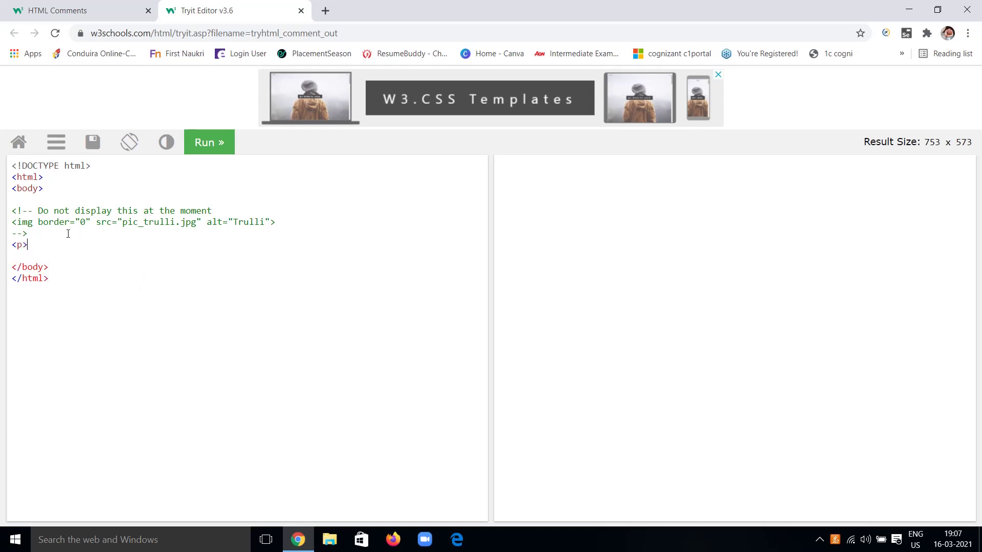
type("paragraph1</p>")
Step: Duplicate the paragraph1 line twice below it
left_click_drag(12, 244, 144, 247)
key("ctrl+c")
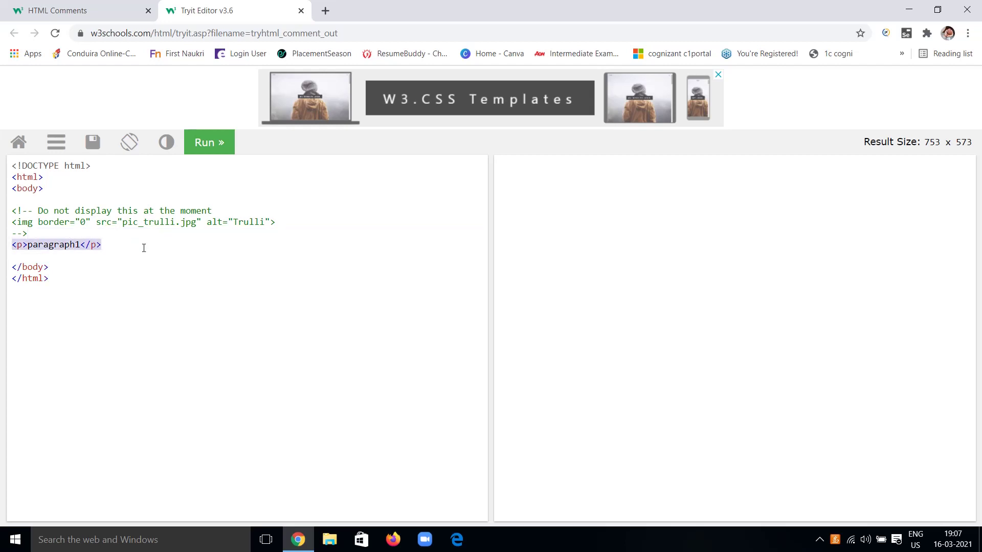
left_click(123, 254)
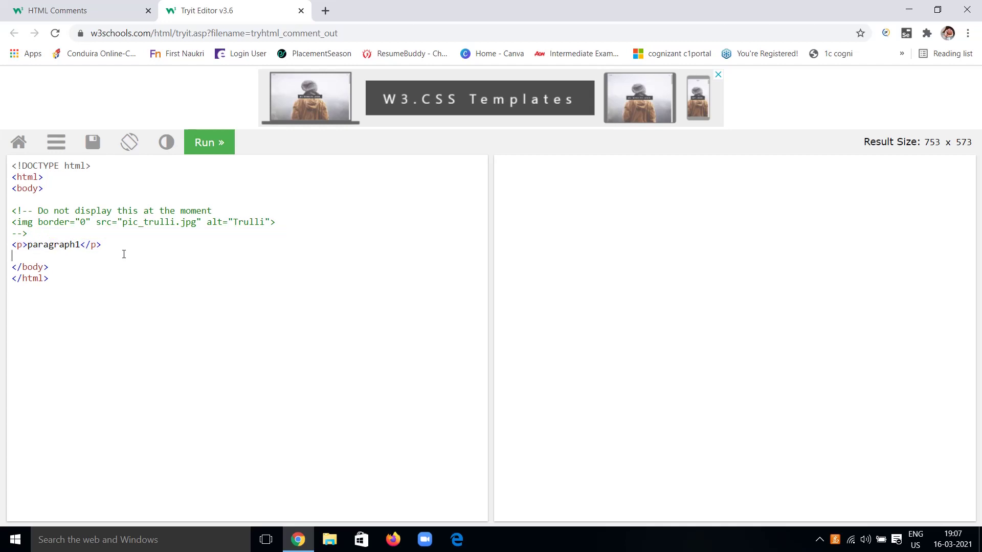
key("ctrl+v")
key("Return")
key("ctrl+v")
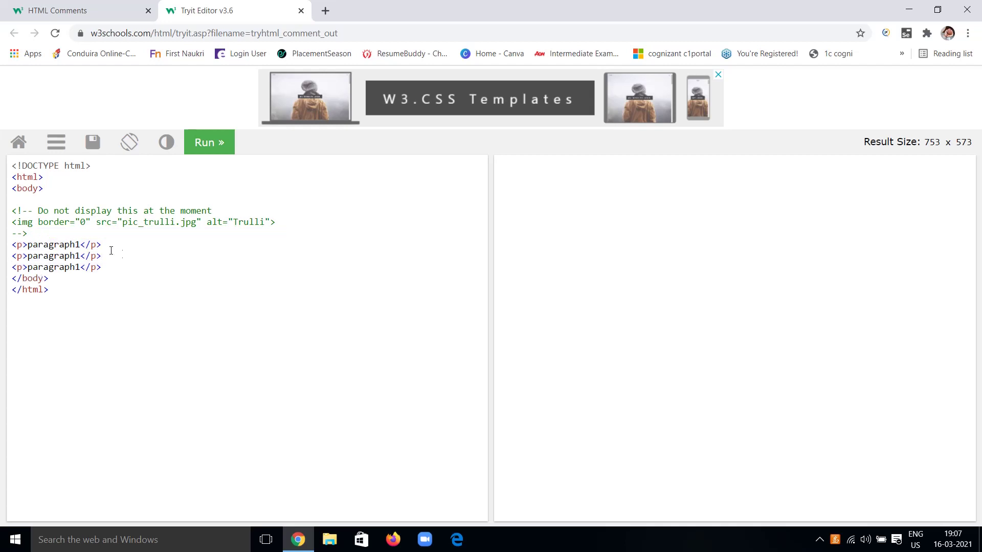
Step: Renumber the copies to paragraph2 and paragraph3 and run the code
left_click(81, 257)
key("BackSpace")
type("2")
key("Down")
key("BackSpace")
type("3")
left_click(217, 142)
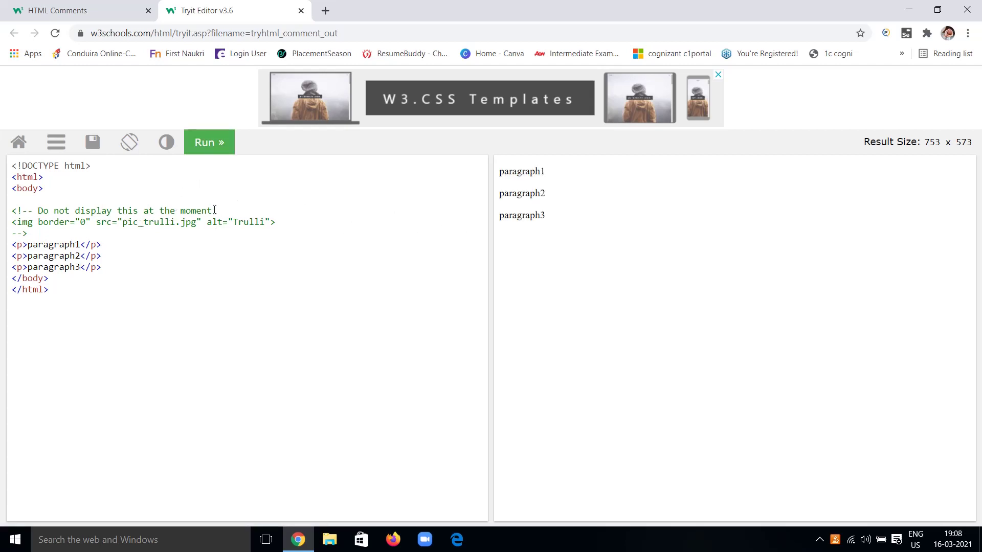
Step: Delete the <!-- and --> lines around the image and run to show the Trulli picture
left_click_drag(215, 210, 13, 210)
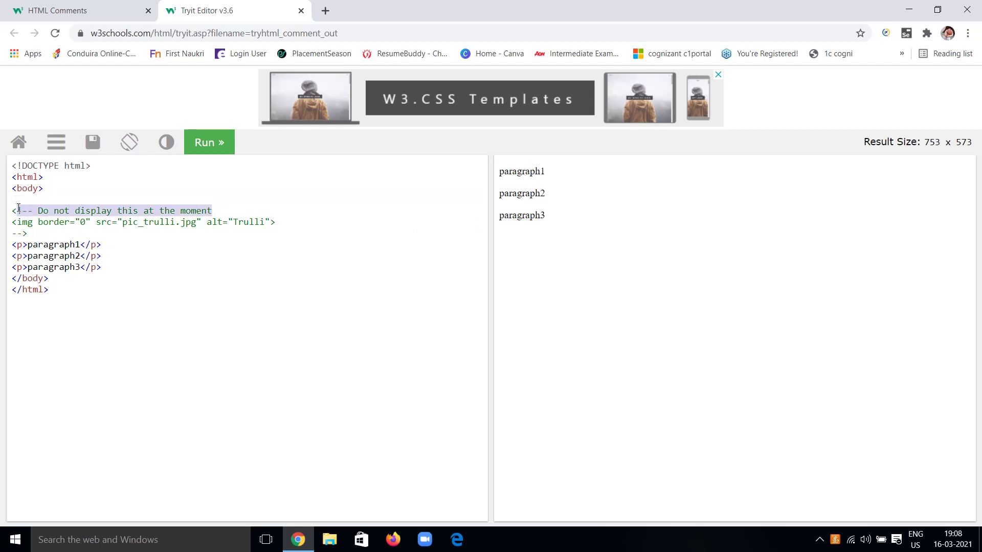
key("BackSpace")
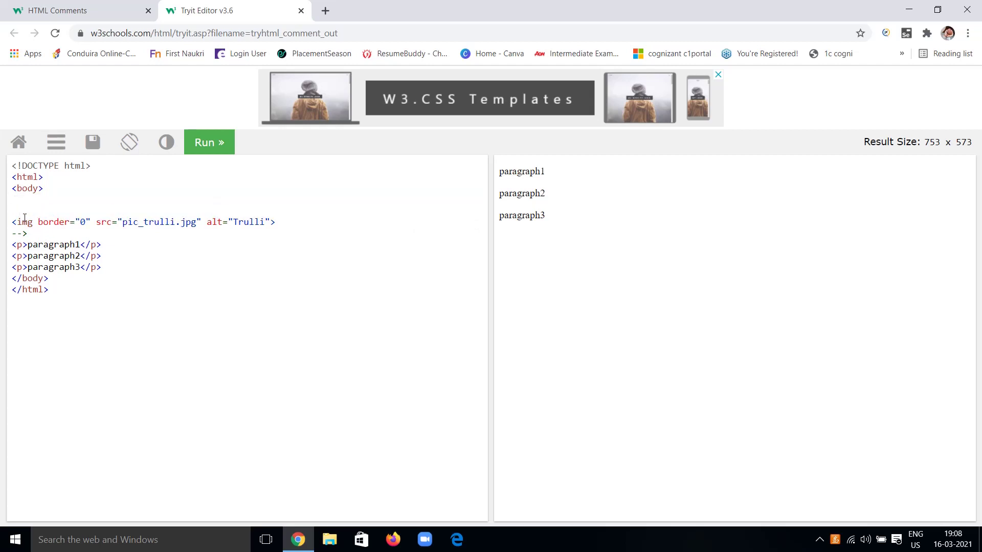
left_click_drag(28, 234, 16, 235)
key("BackSpace")
left_click(201, 148)
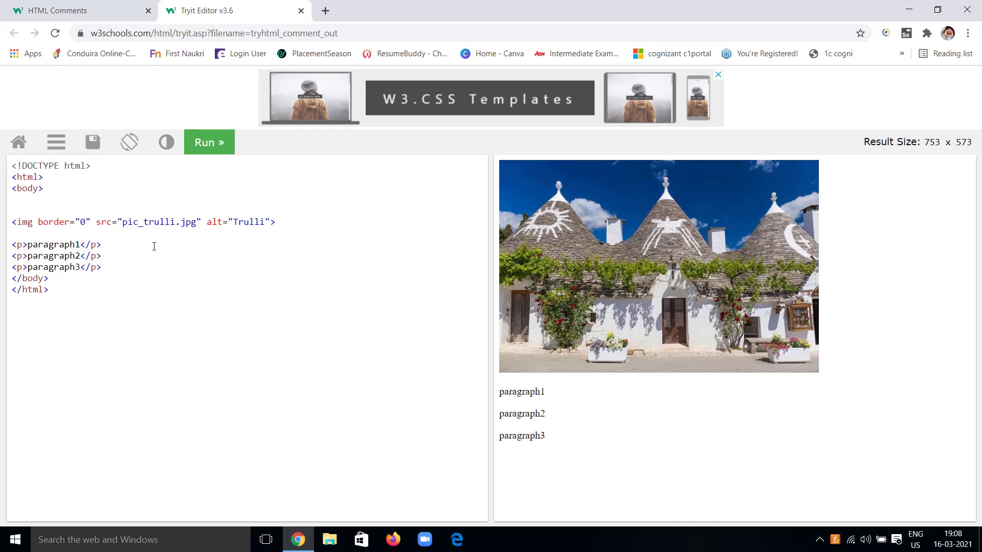
Step: Change the image source to pi_trulli.jpg and run so only the alt text shows
left_click(137, 222)
key("BackSpace")
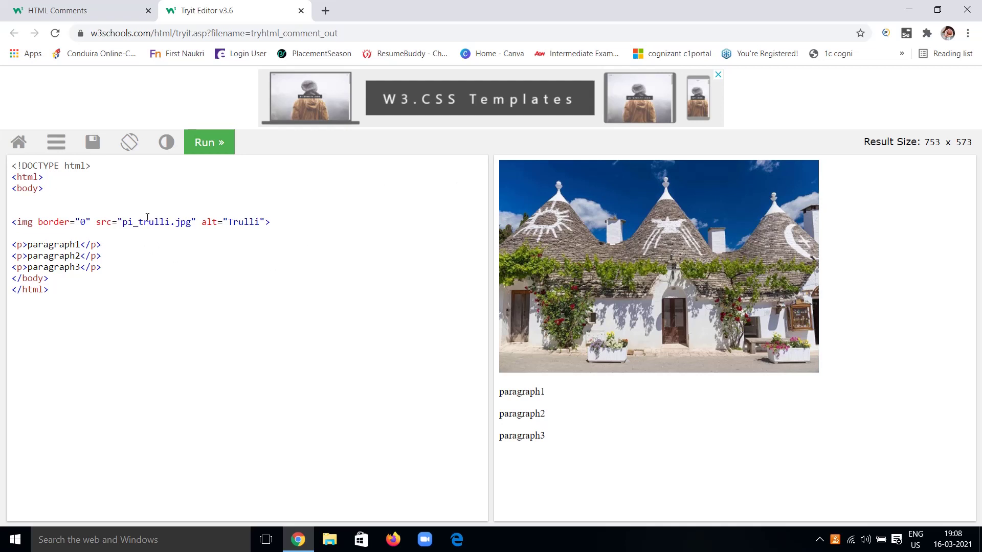
left_click(209, 143)
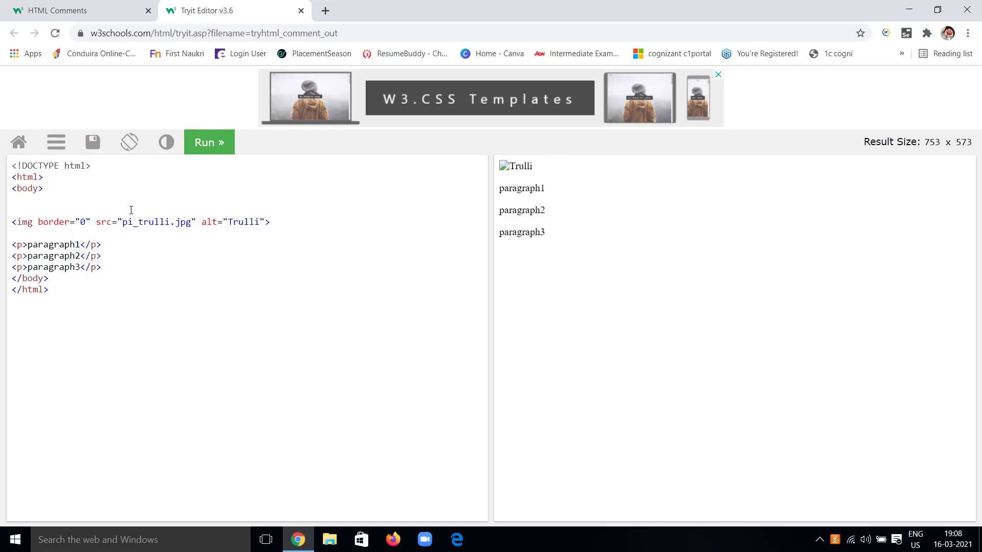
Step: Wrap the image tag in <!-- and --> and run the code
type("<")
type("!--")
left_click(278, 222)
key("Return")
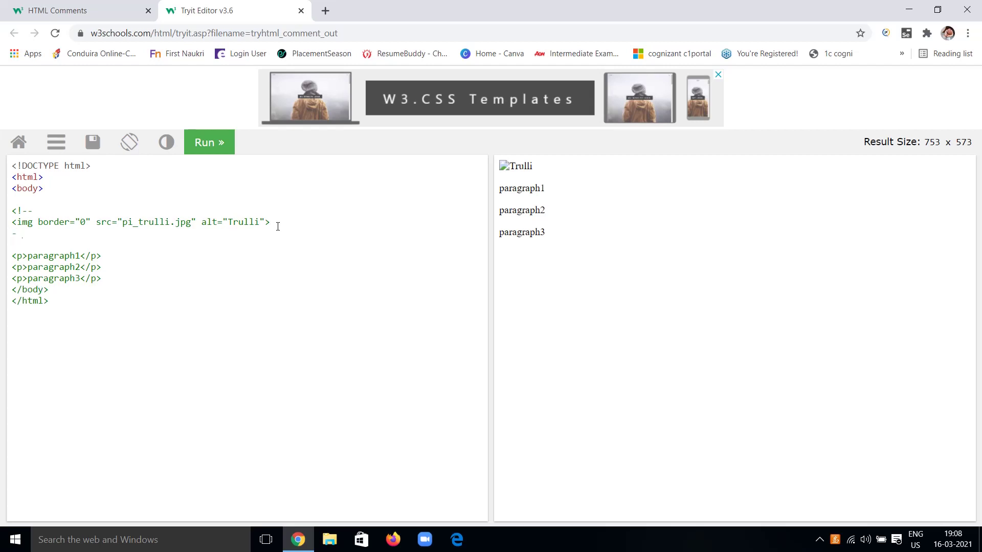
type("-->")
left_click(204, 145)
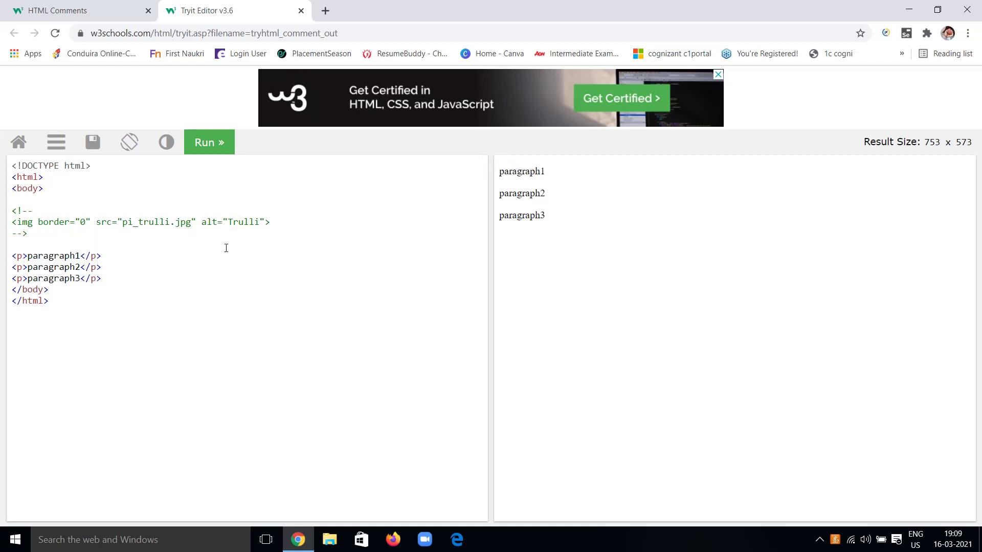
Step: Restore pic_trulli.jpg, remove both comment markers, and run to show the image
left_click(134, 222)
type("c")
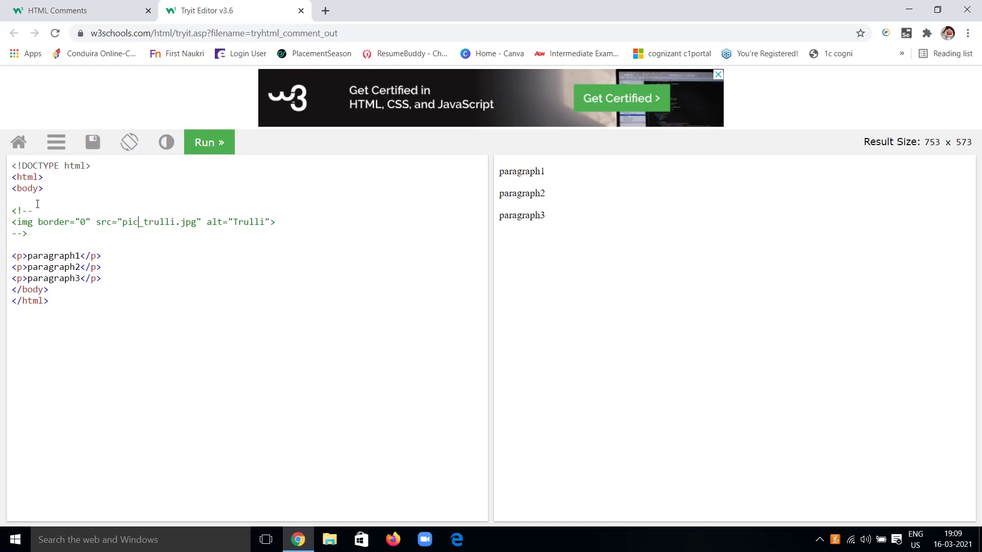
left_click_drag(33, 211, 2, 212)
key("BackSpace")
left_click_drag(59, 235, 6, 237)
key("BackSpace")
left_click(215, 145)
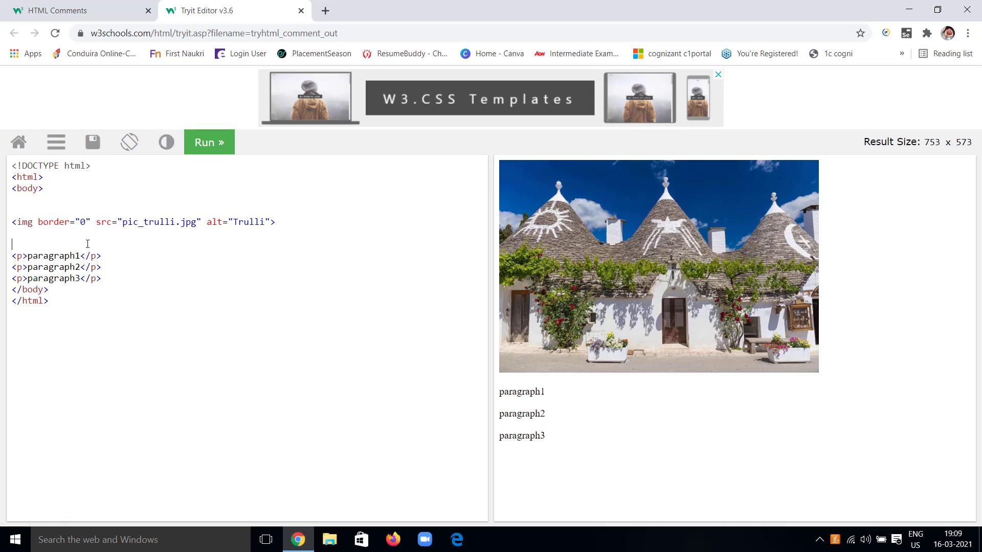
Step: Wrap paragraph1 through paragraph3 in <!-- and --> and run, leaving only the Trulli image
left_click(58, 244)
type("<!--")
left_click(118, 277)
key("Return")
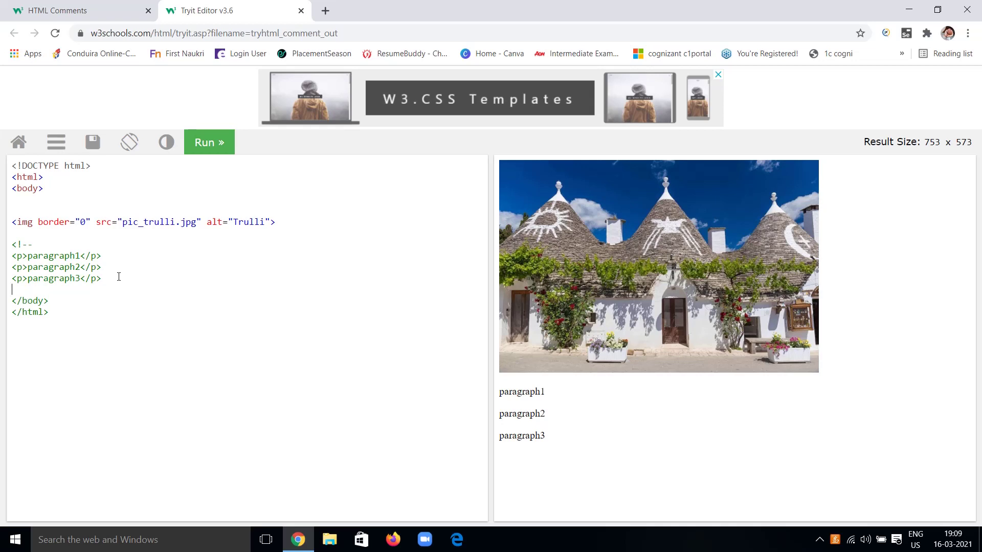
type("-->")
left_click(206, 154)
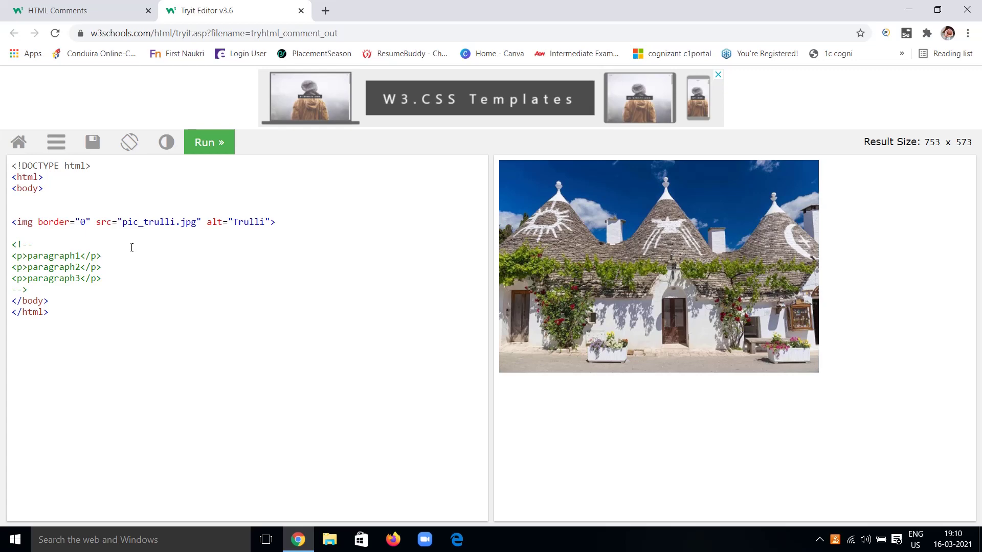
Step: Close the Tryit Editor and scroll down to the Test Yourself With Exercises box
left_click(301, 11)
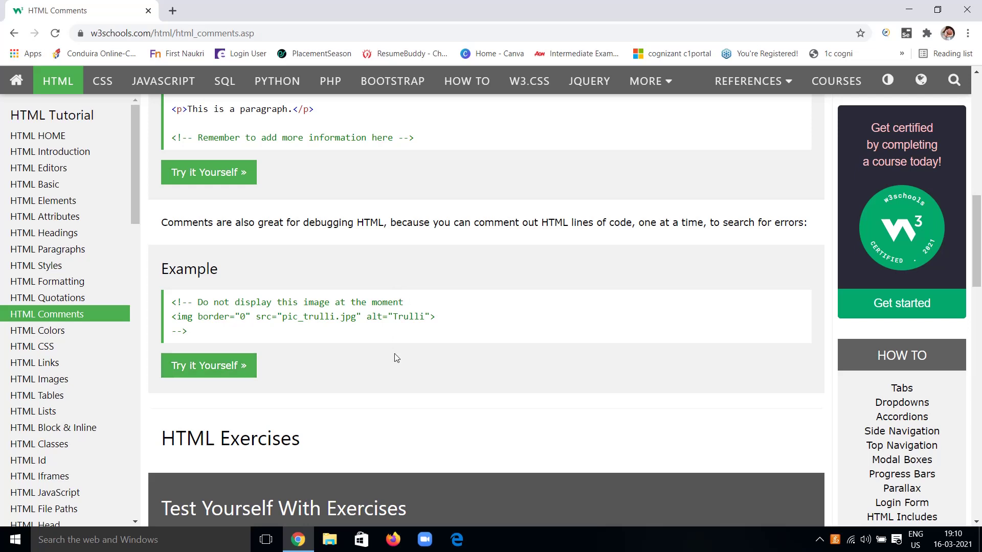
scroll(397, 357, "down", 2)
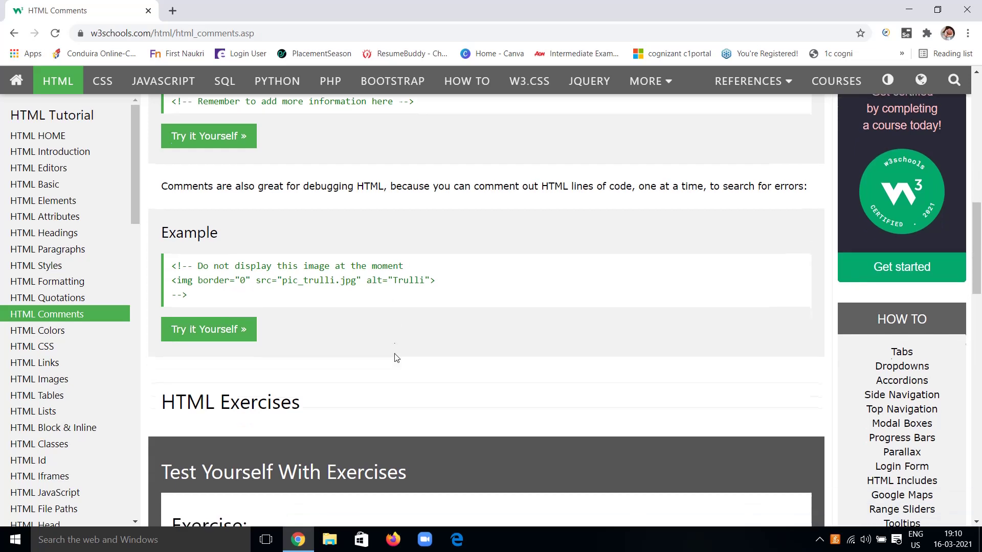
scroll(397, 357, "down", 5)
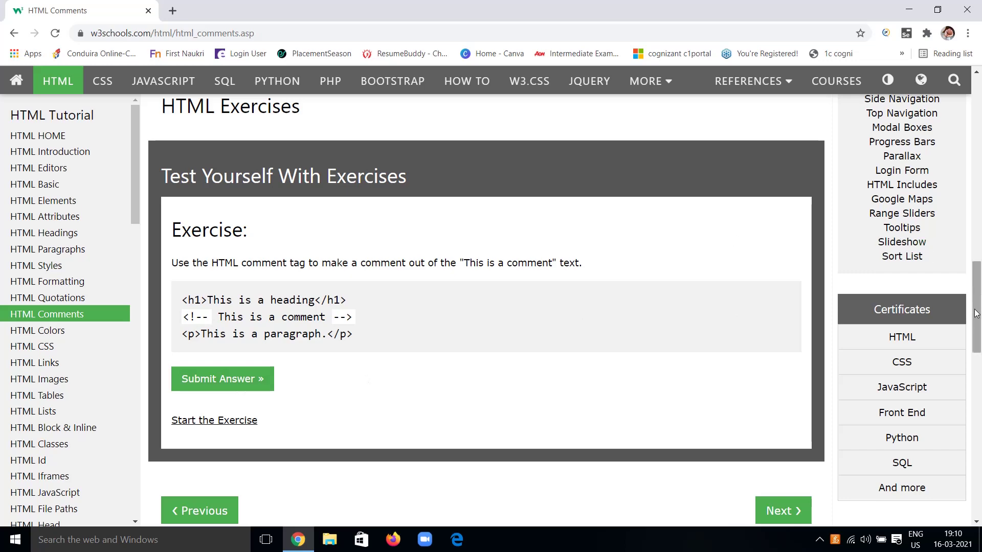
Step: Scroll back to the top of the HTML Comments page, where the <!-- Write your comments here --> syntax appears
left_click_drag(975, 315, 952, 129)
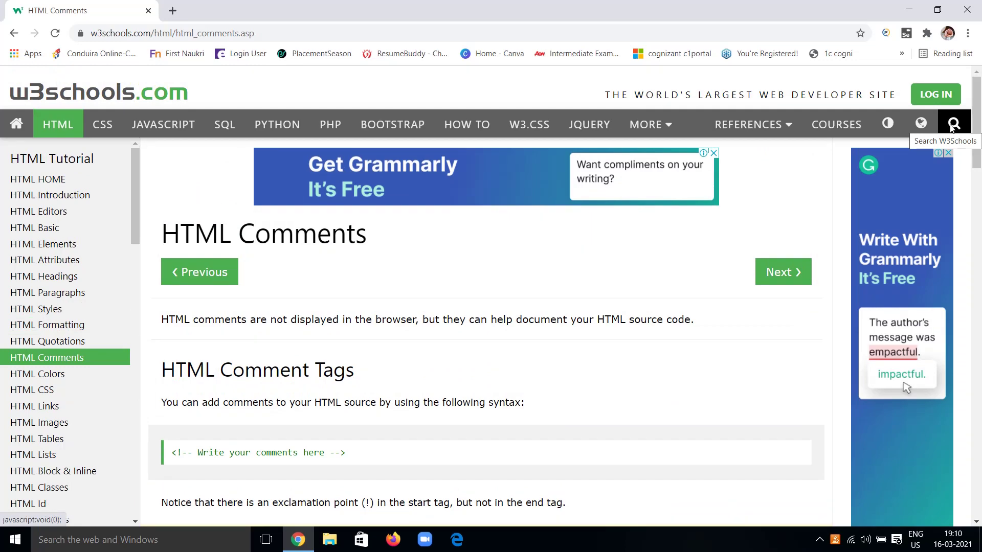
scroll(731, 391, "down", 3)
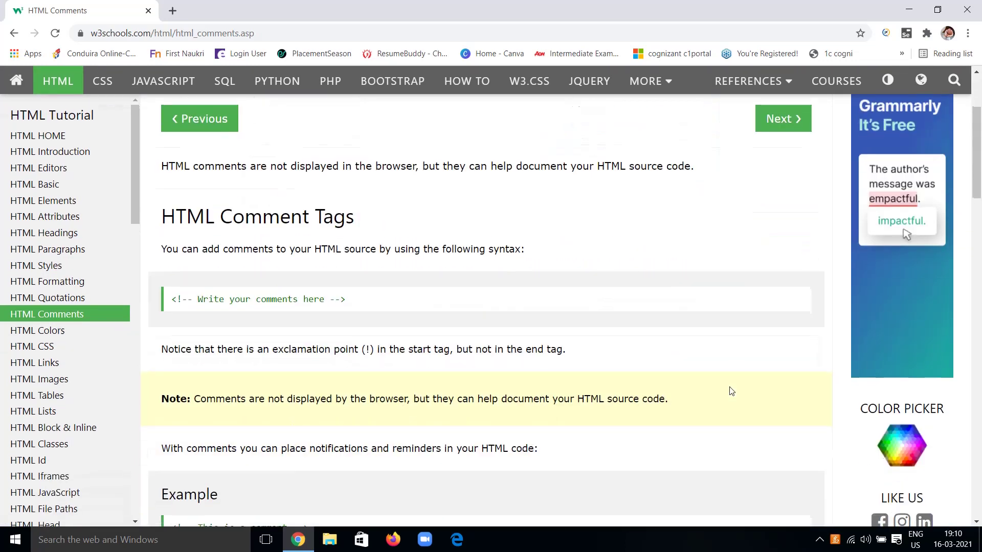
scroll(731, 391, "down", 7)
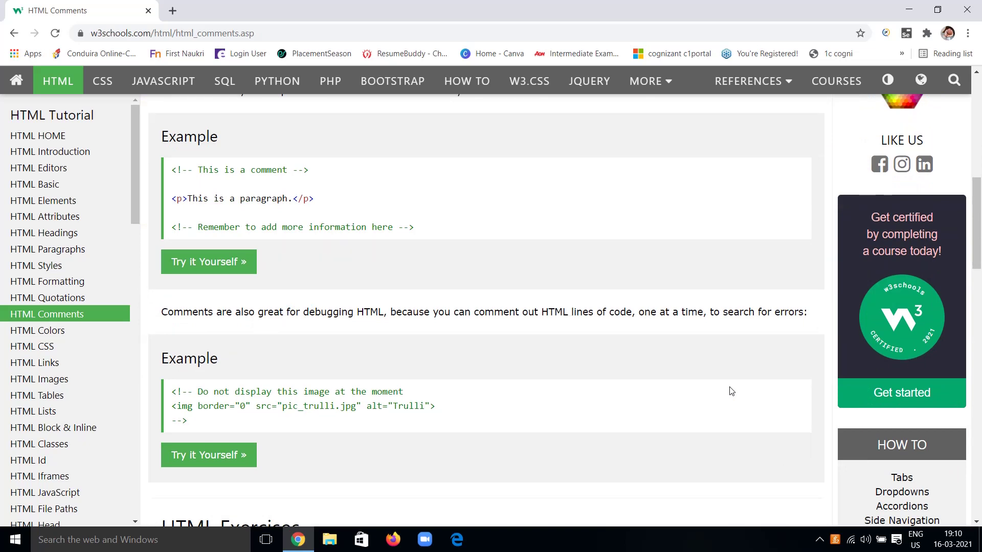
scroll(731, 391, "down", 4)
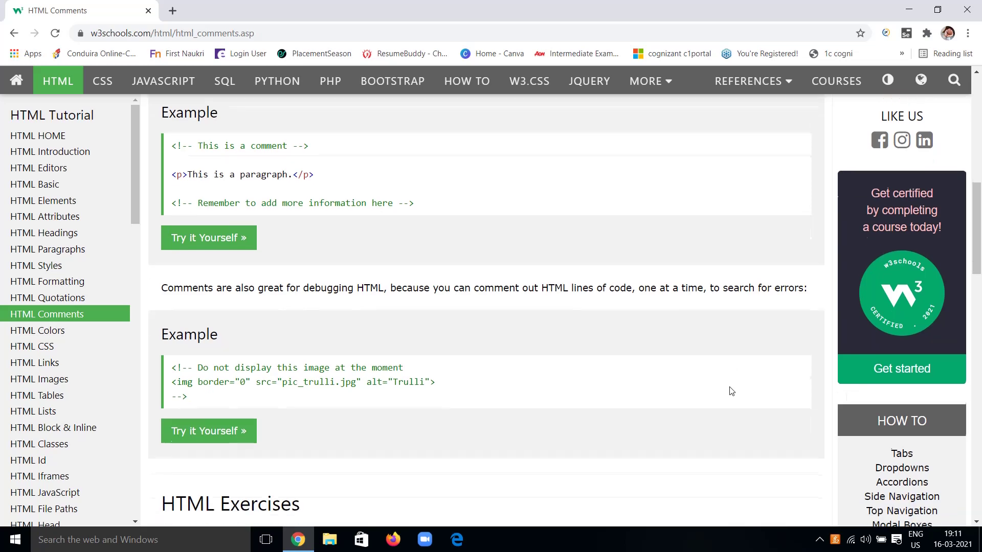
scroll(730, 391, "up", 15)
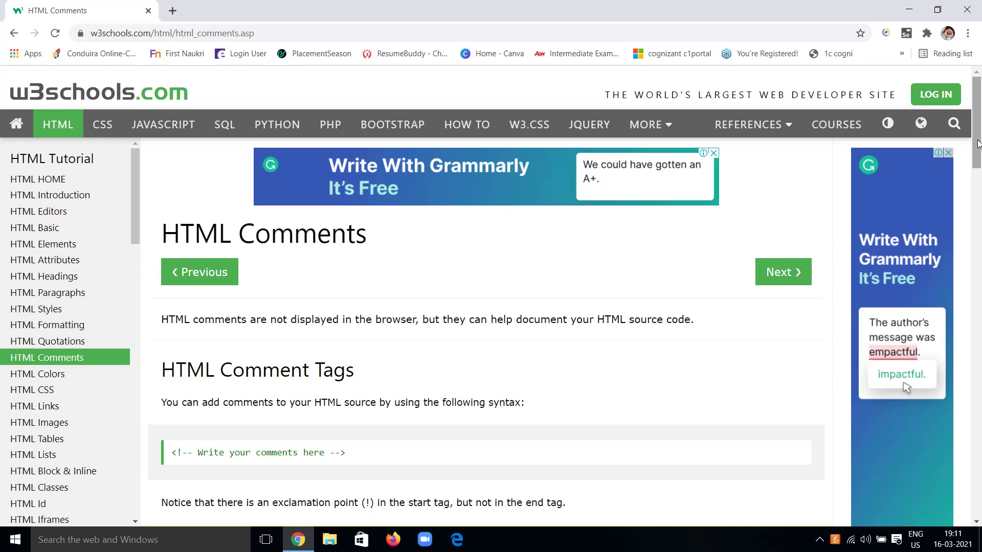
mouse_move(977, 144)
left_mouse_down()
mouse_move(978, 201)
mouse_move(974, 143)
left_mouse_up()
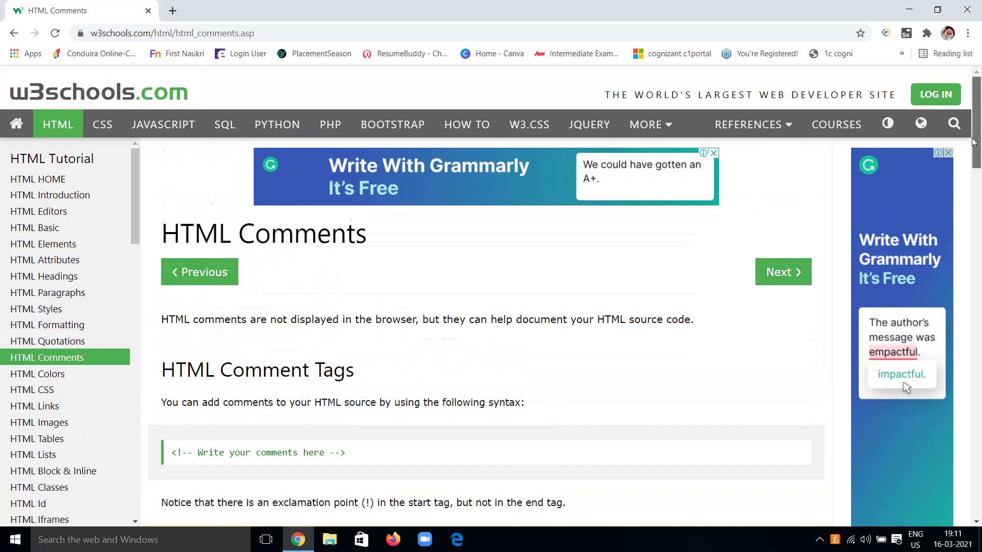